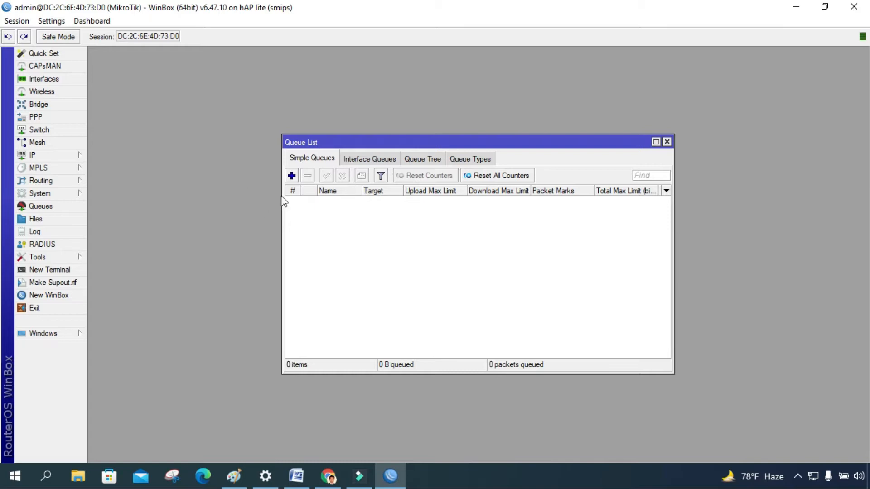
Start a new simple queue named mylab1 with target address 192.168.1.2.
click(291, 175)
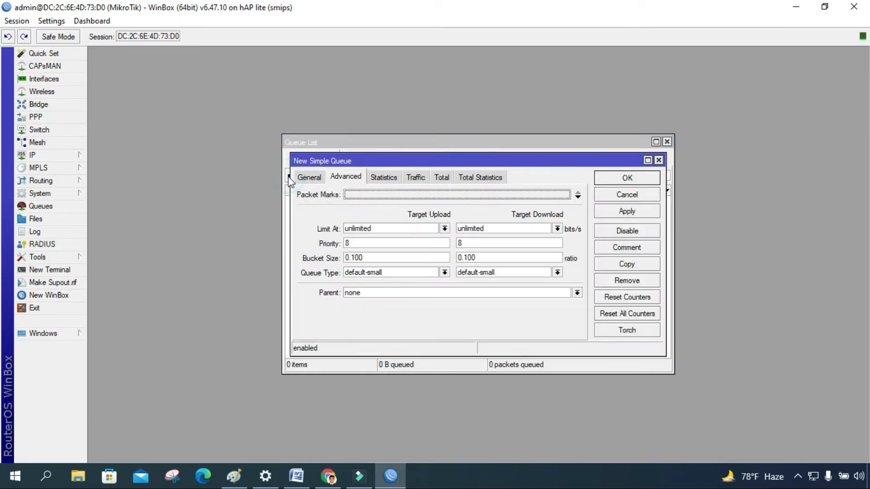
click(310, 178)
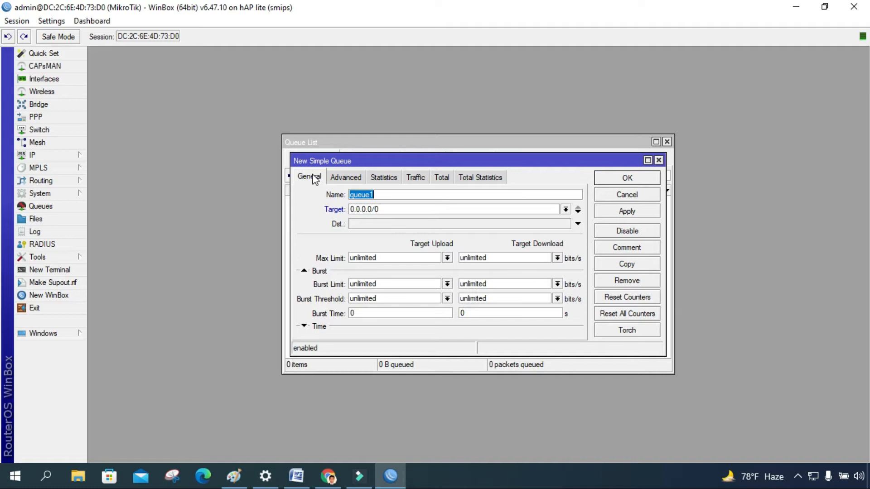
text(mylab1)
drag(396, 208, 351, 208)
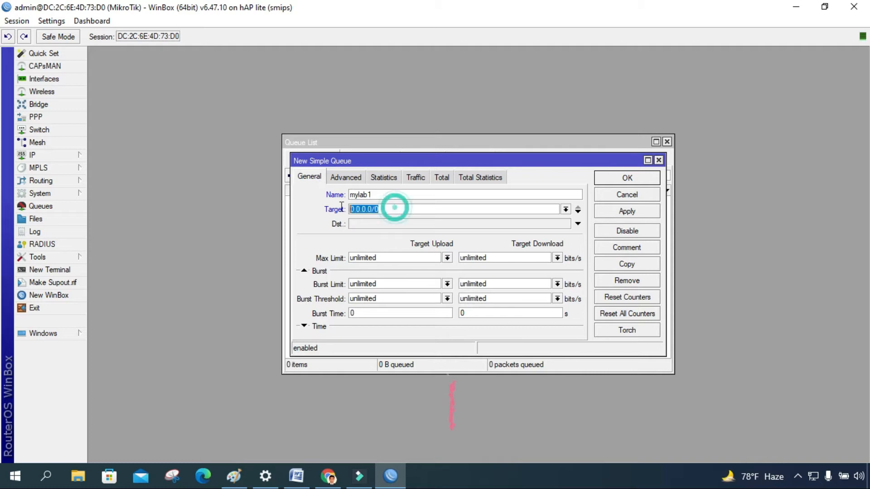
text(192.168.1.2)
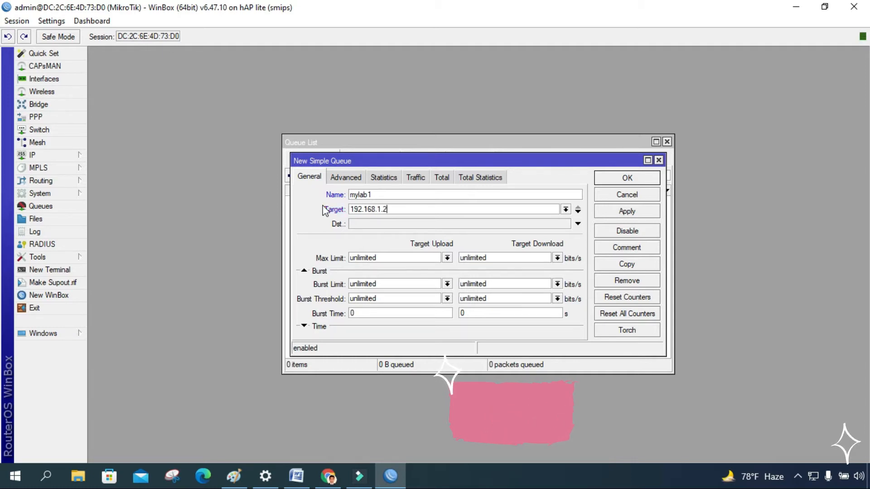
Set the mylab1 queue's maximum upload and download limits to 3M each and save the queue.
click(446, 257)
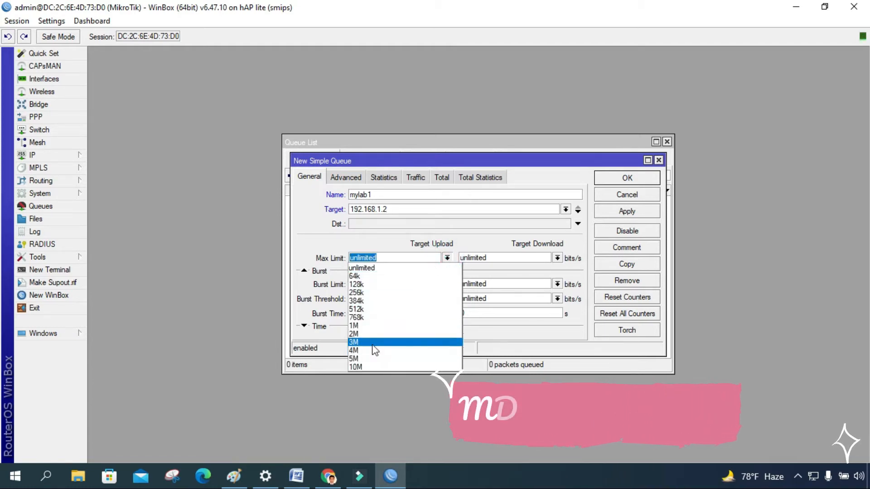
click(369, 342)
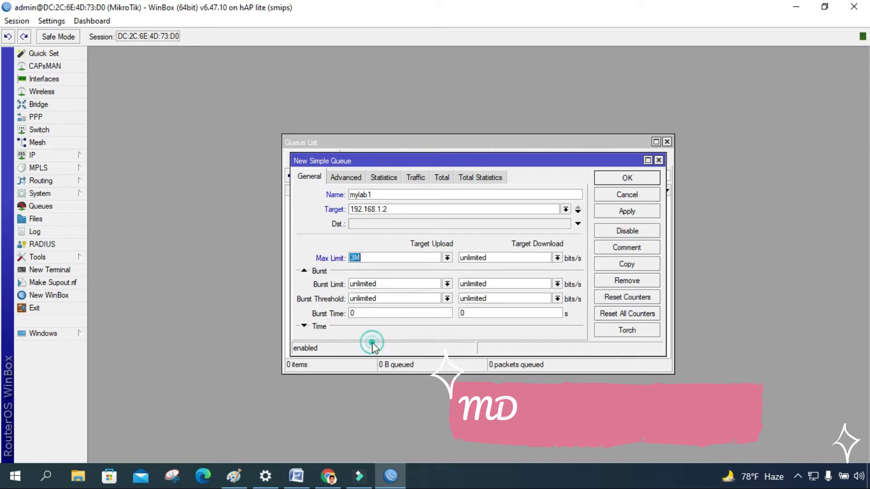
click(557, 257)
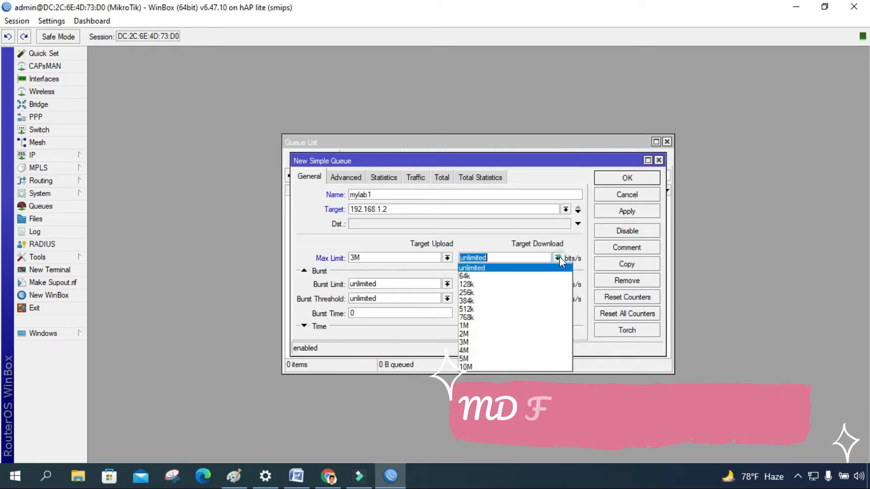
click(488, 342)
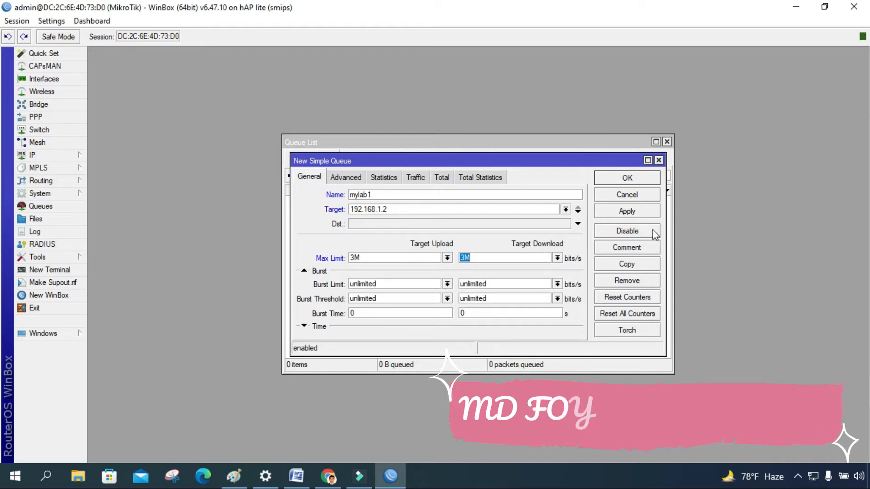
click(630, 212)
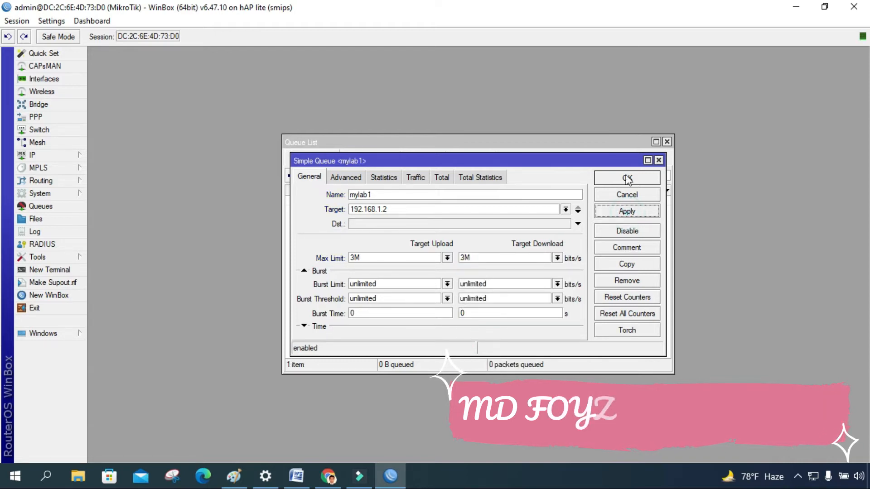
click(627, 179)
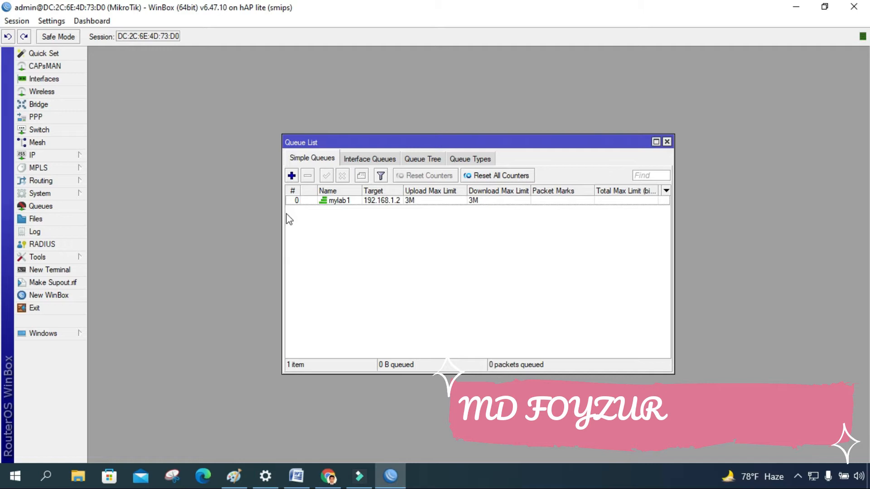
Start another simple queue named "mylab 2" with target address 192.168.1.3.
click(291, 176)
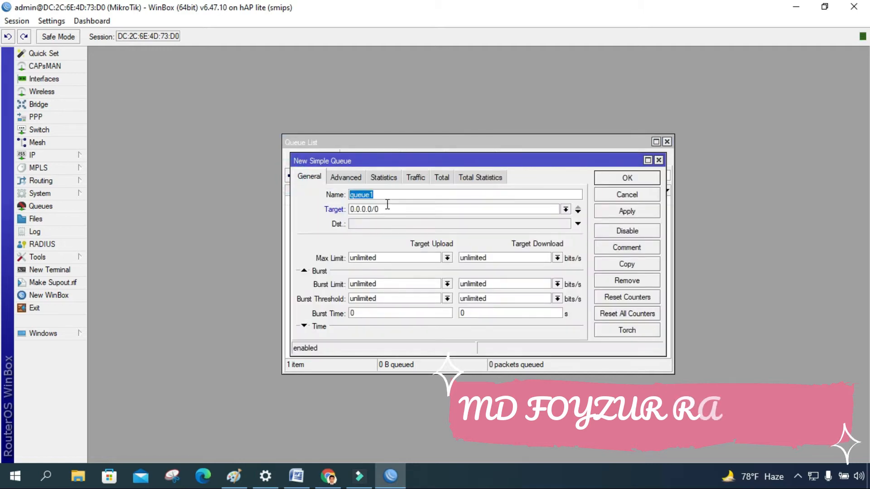
text(my)
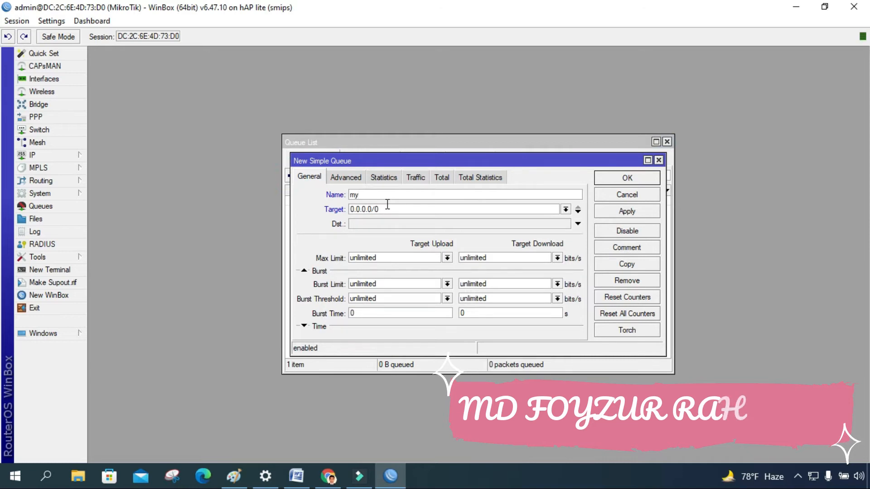
text(lab 2)
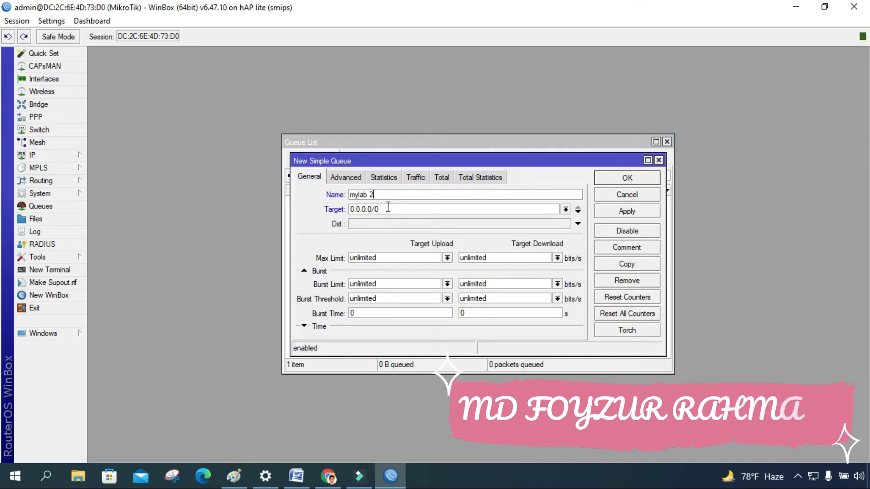
drag(385, 208, 334, 209)
text(19)
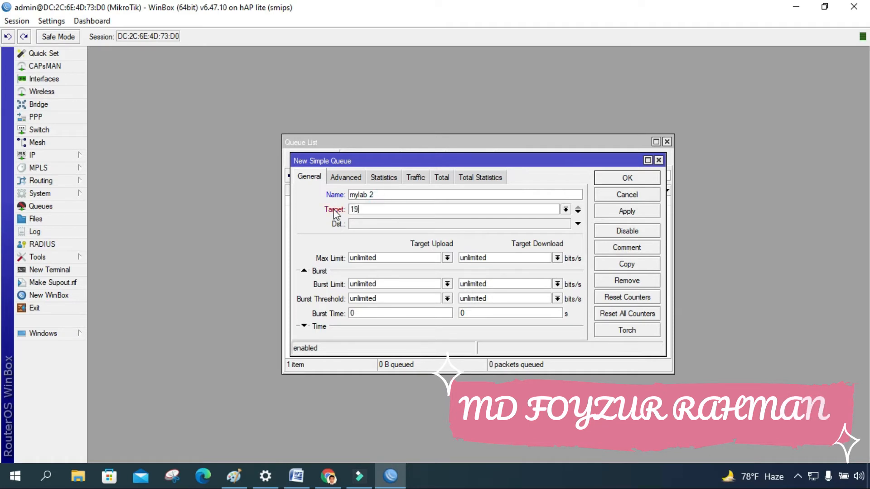
text(2.16)
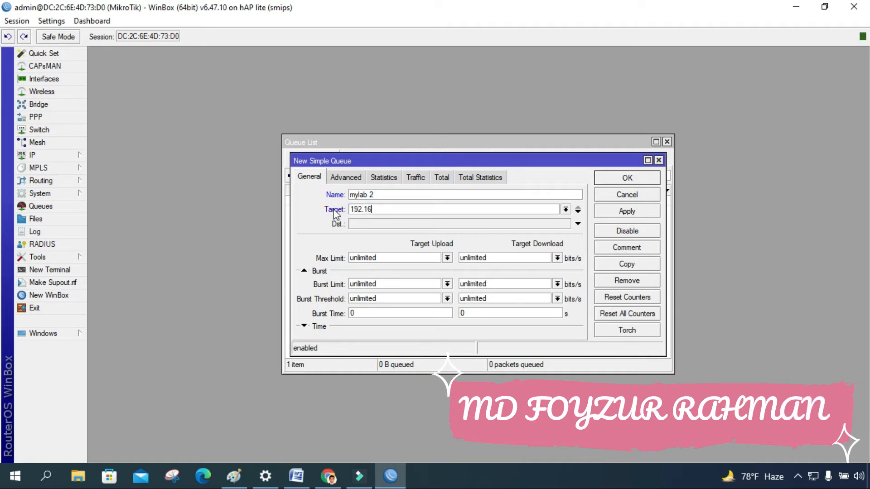
text(8.1.3)
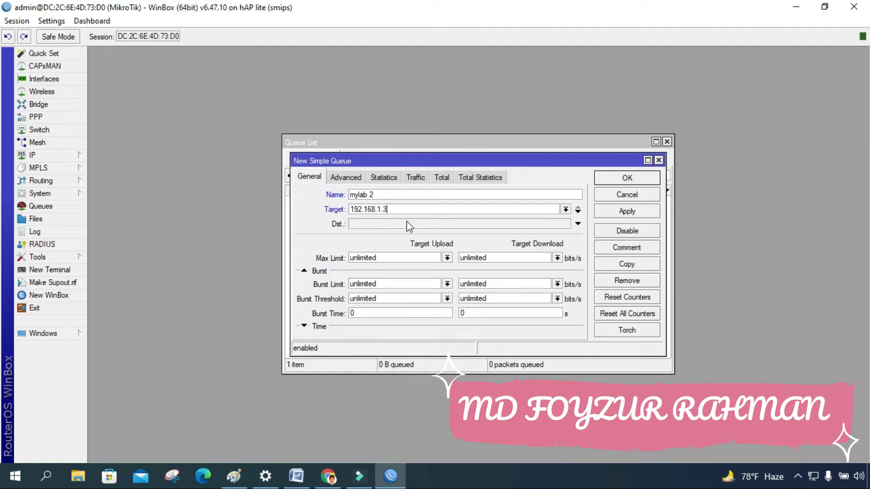
Limit "mylab 2" to a maximum of 4M for both upload and download and save the queue.
click(447, 257)
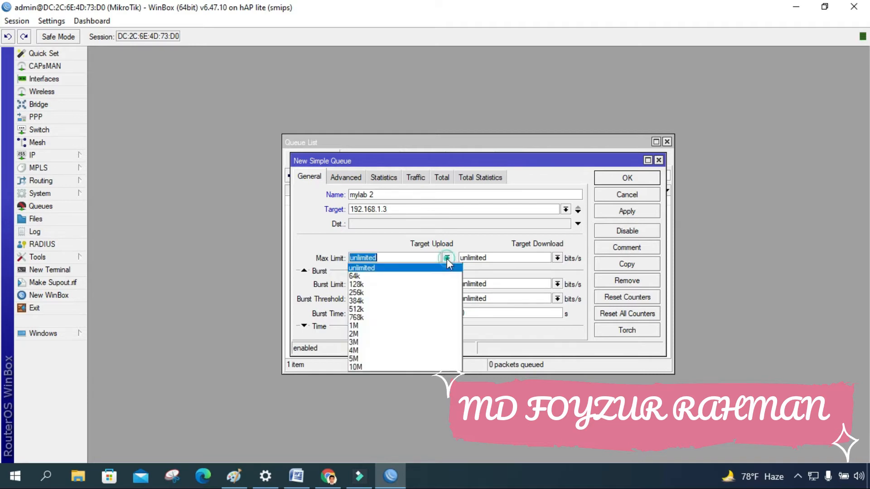
click(363, 350)
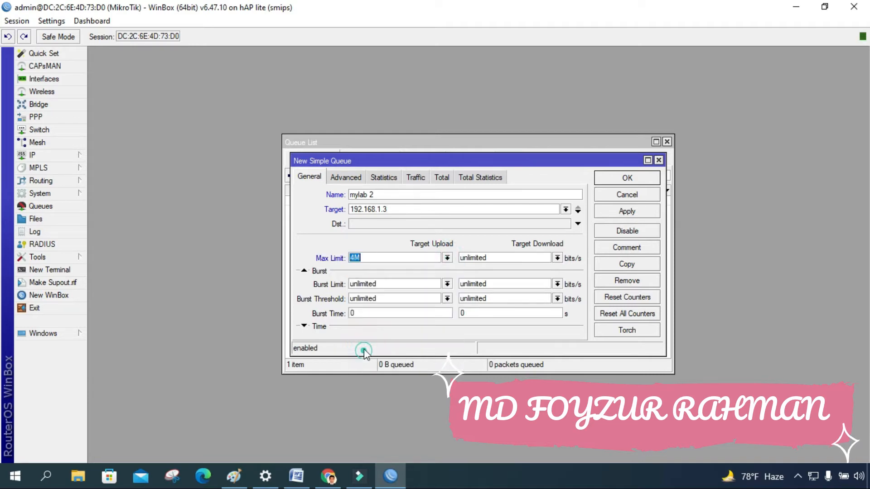
click(558, 257)
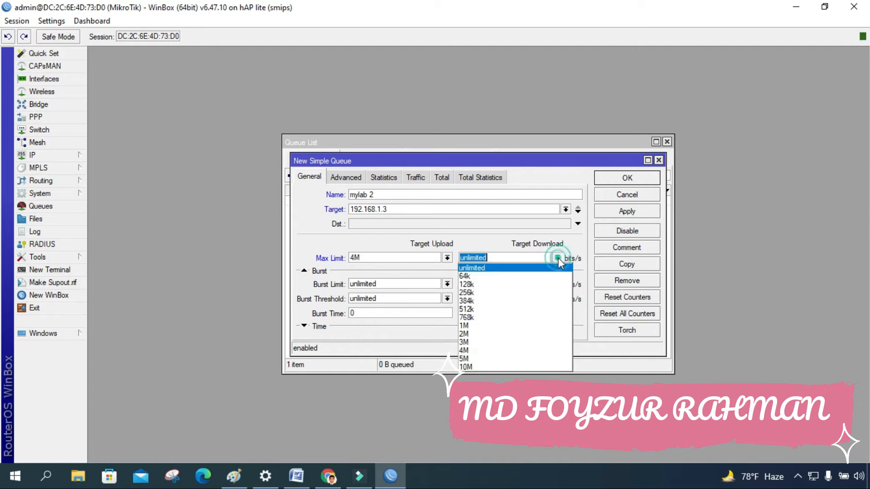
click(475, 350)
click(616, 213)
click(614, 180)
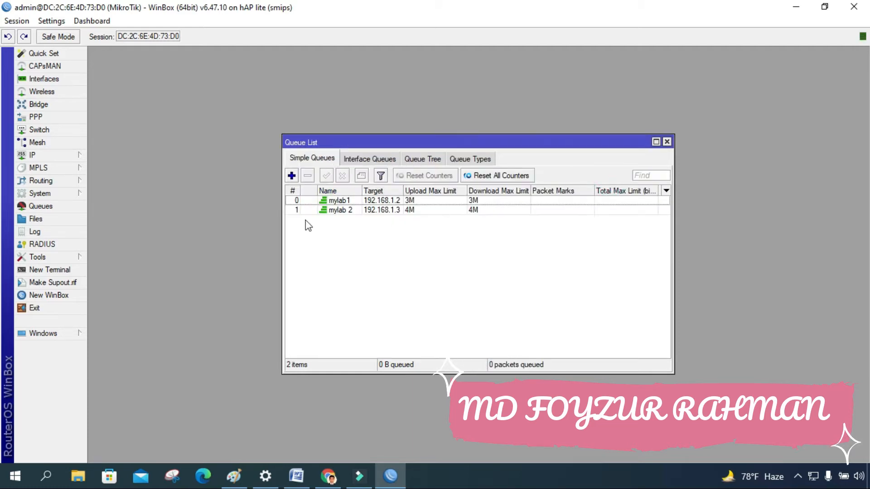
Start a third simple queue named "mylab 3" with target address 192.168.1.4.
click(291, 176)
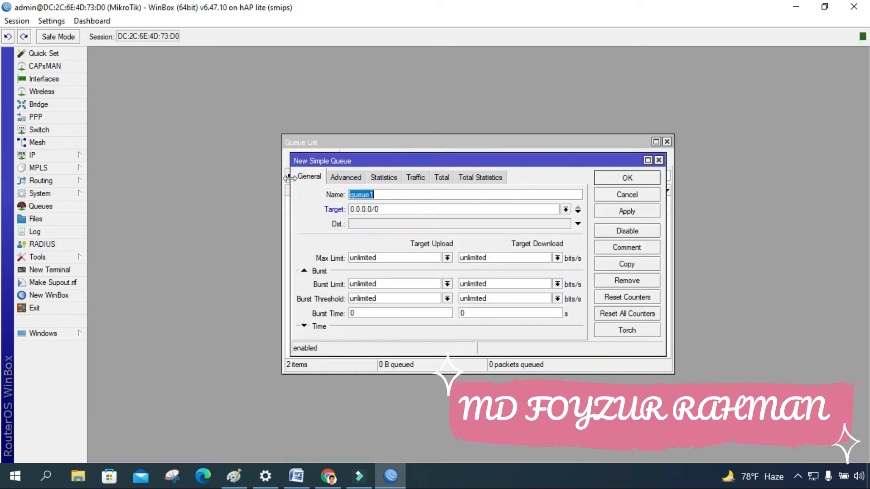
text(m)
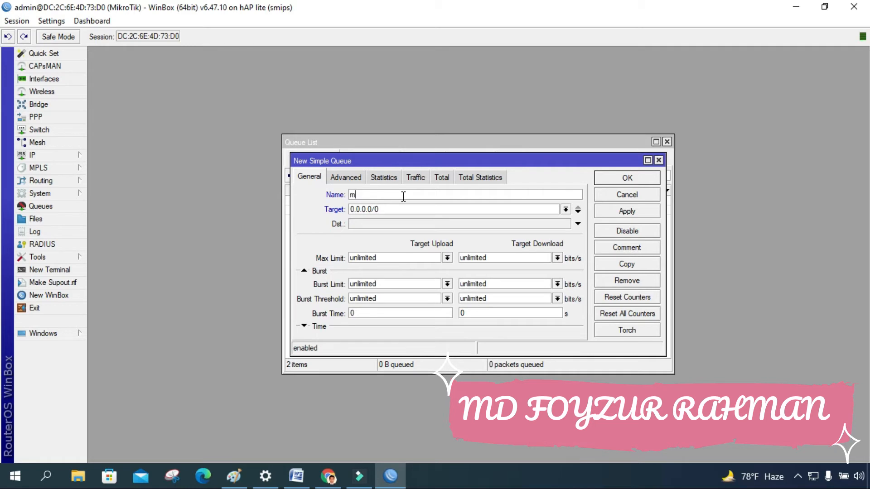
text(ylab 3)
double_click(389, 209)
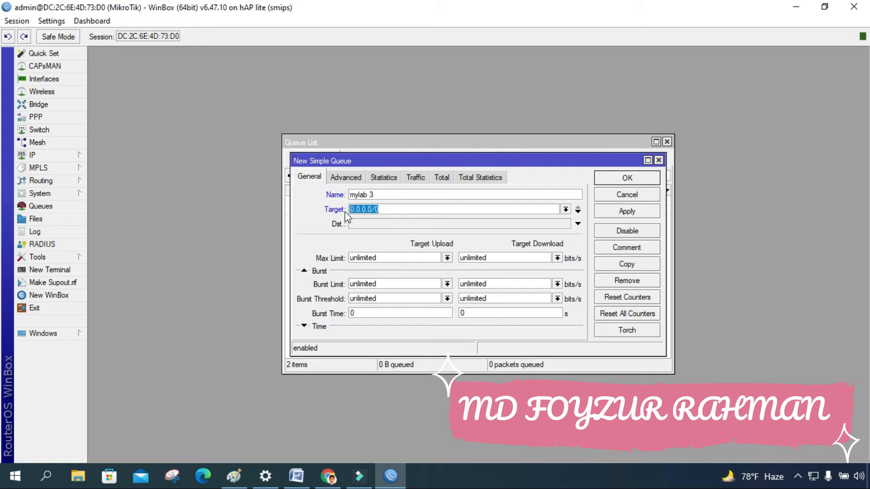
text(192.)
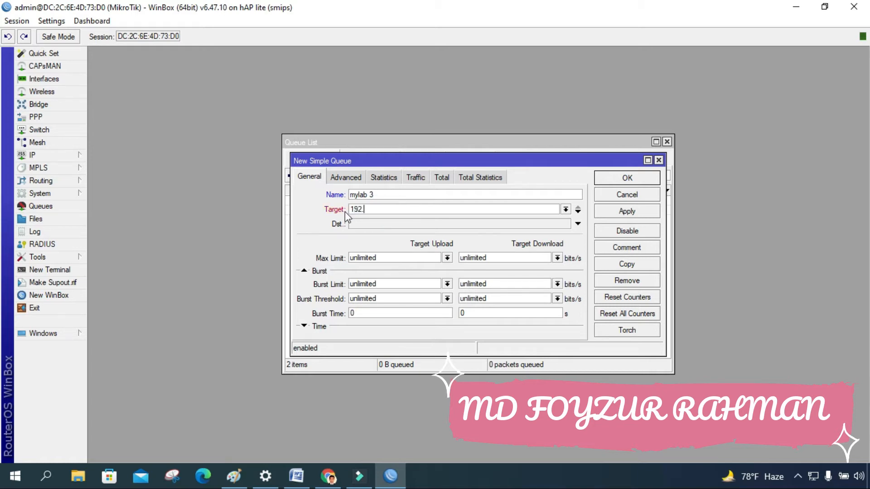
text(168.1.4)
Set the maximum upload and download limits of "mylab 3" to 5M each and save the queue.
click(447, 258)
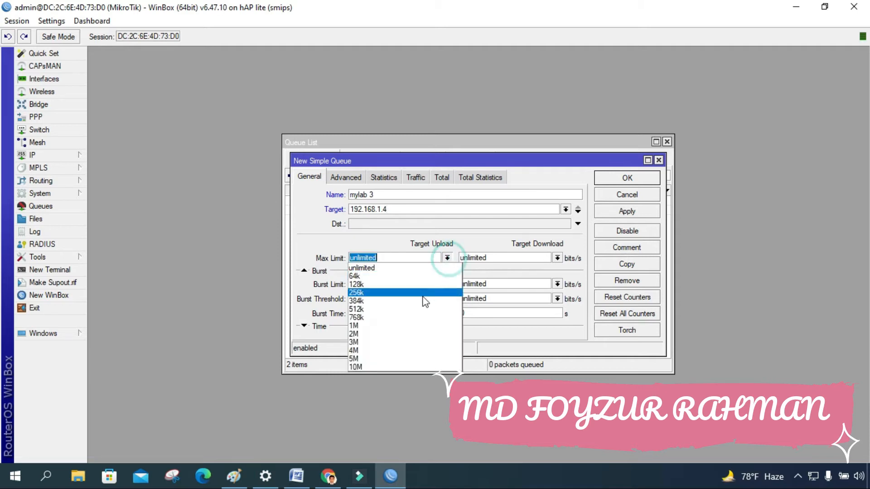
click(390, 353)
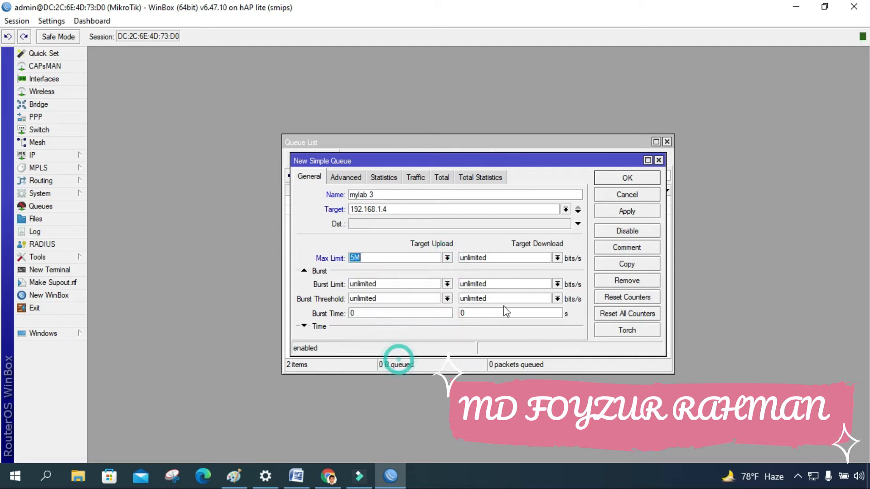
click(557, 258)
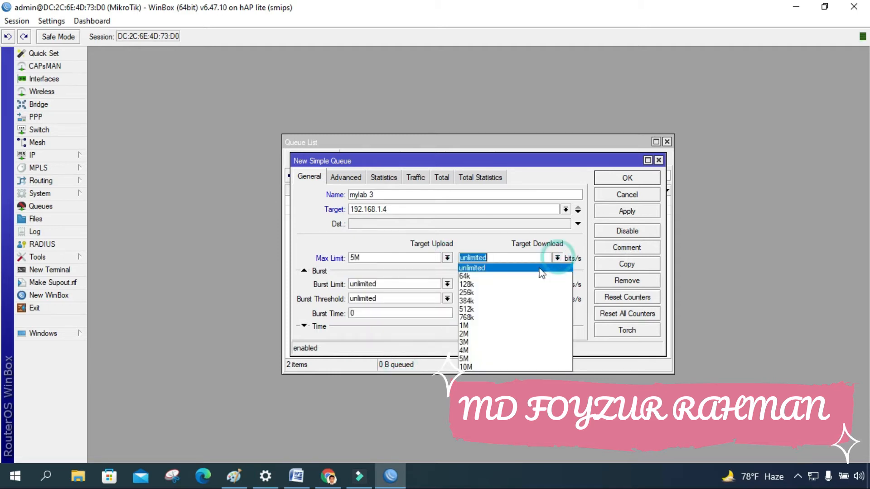
click(480, 360)
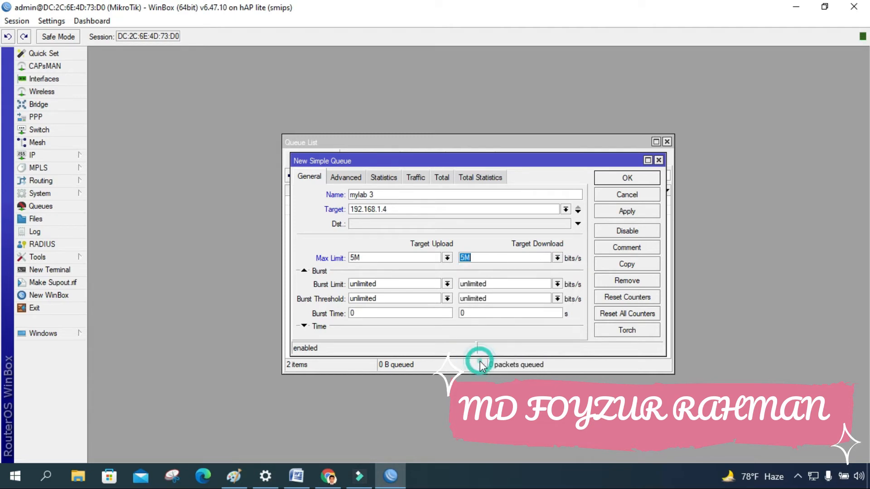
click(467, 257)
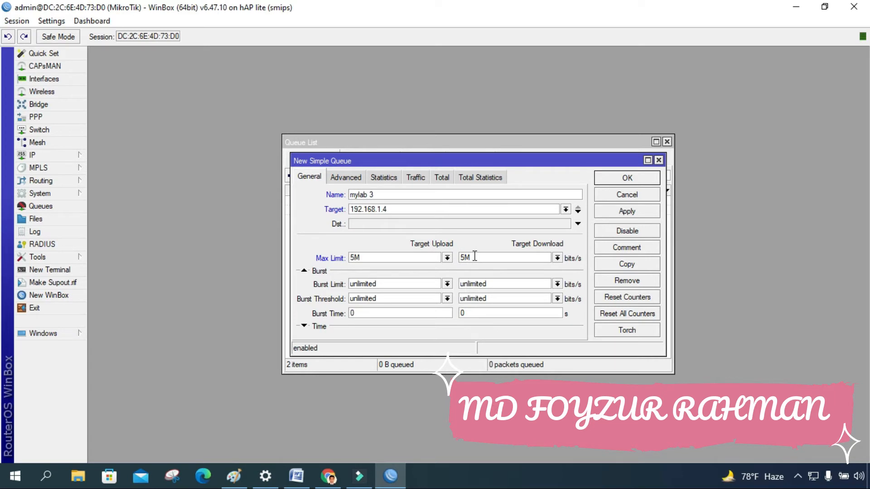
key(BackSpace)
key(BackSpace)
text(5M)
click(637, 213)
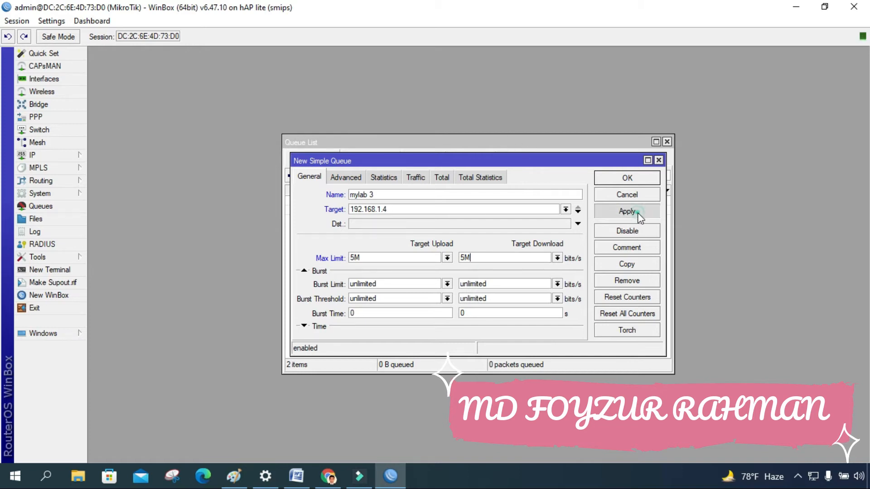
click(627, 179)
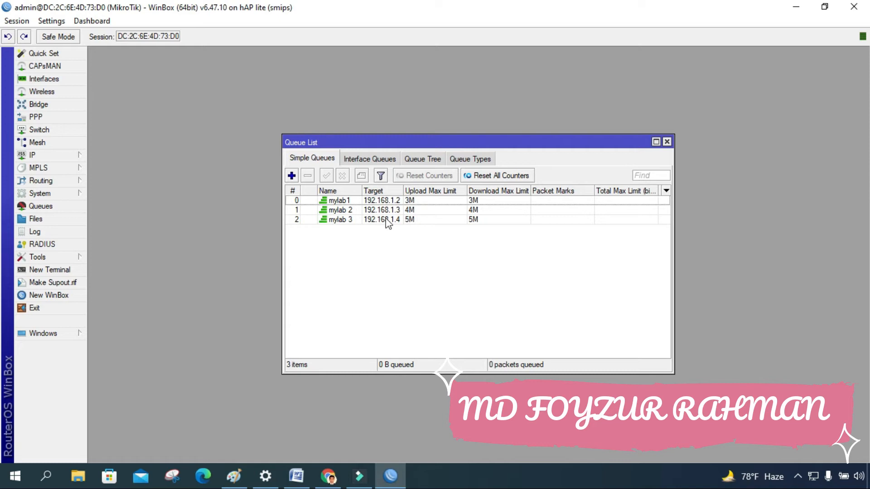
Review the three queues in the list and open the general settings of "mylab 3".
click(349, 203)
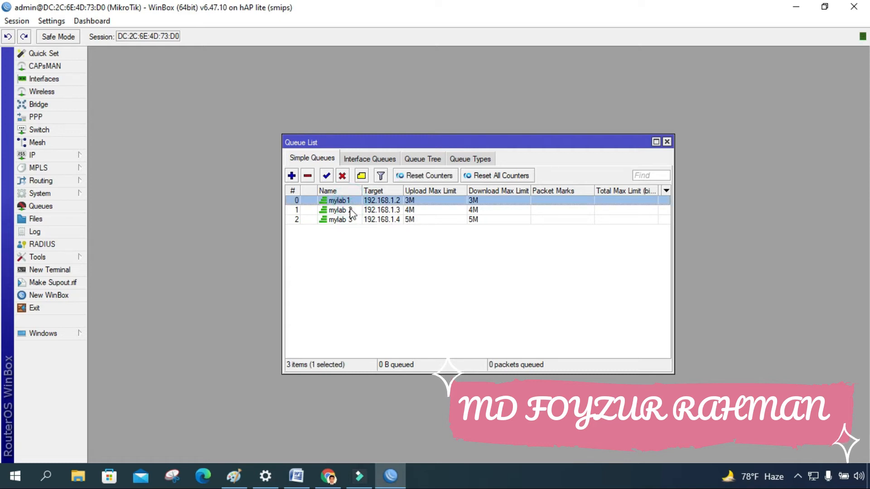
click(351, 210)
click(353, 220)
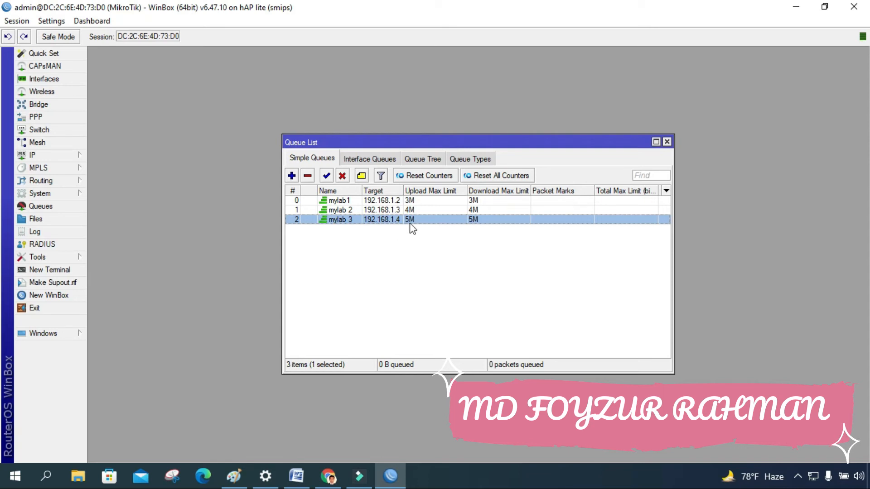
double_click(379, 228)
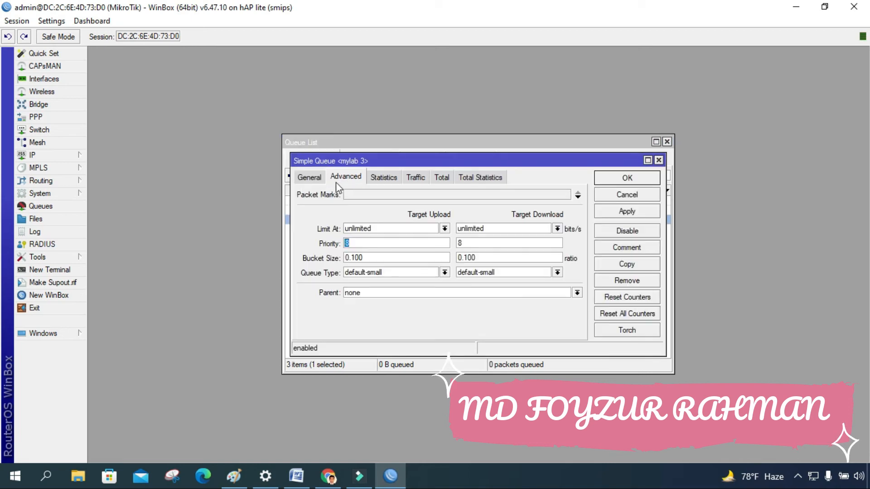
click(309, 178)
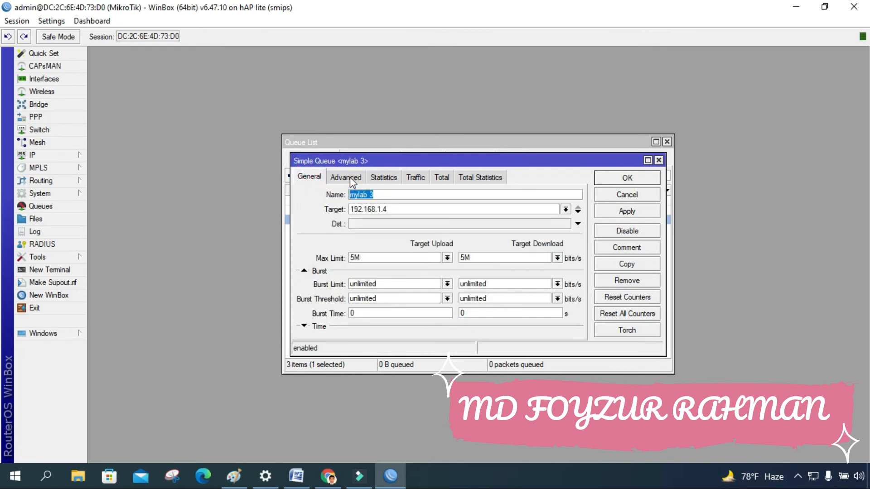
Set the upload and download priority of the "mylab 3" queue to 1 each and save the queue.
click(353, 180)
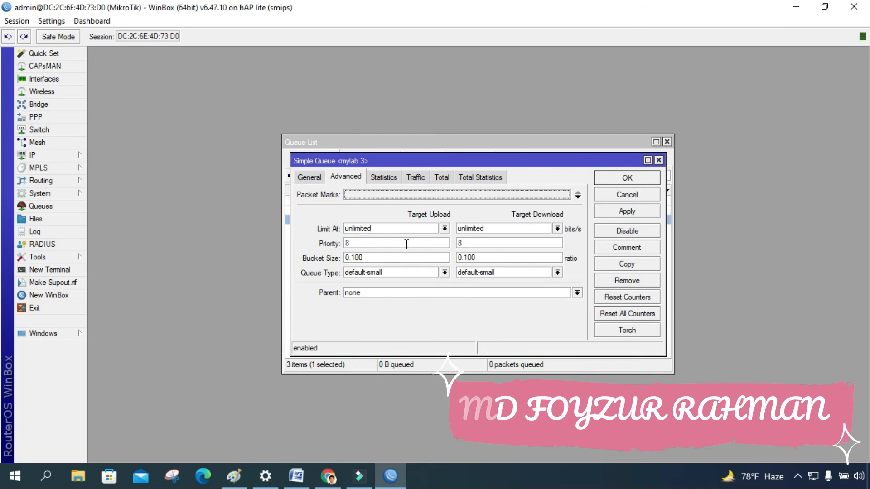
double_click(359, 244)
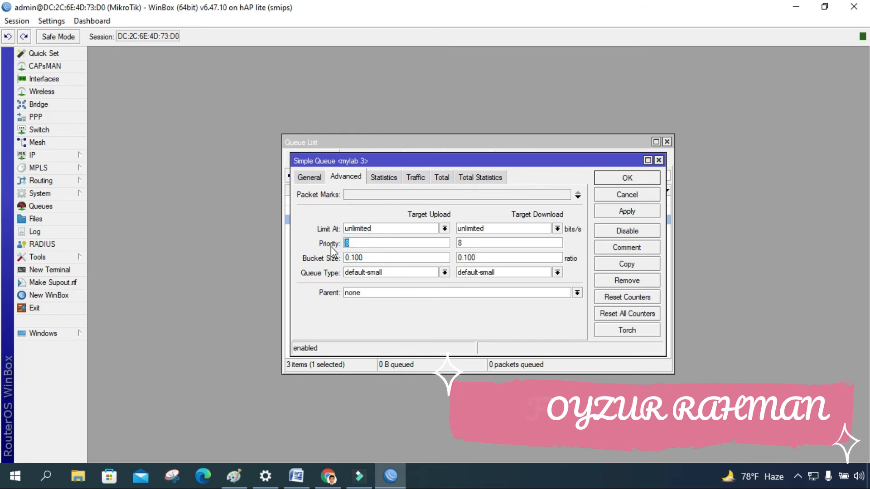
double_click(470, 242)
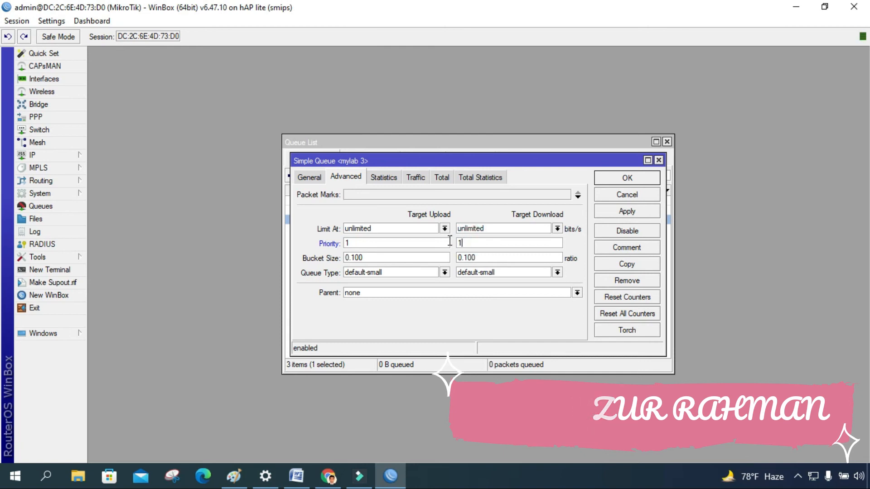
click(618, 209)
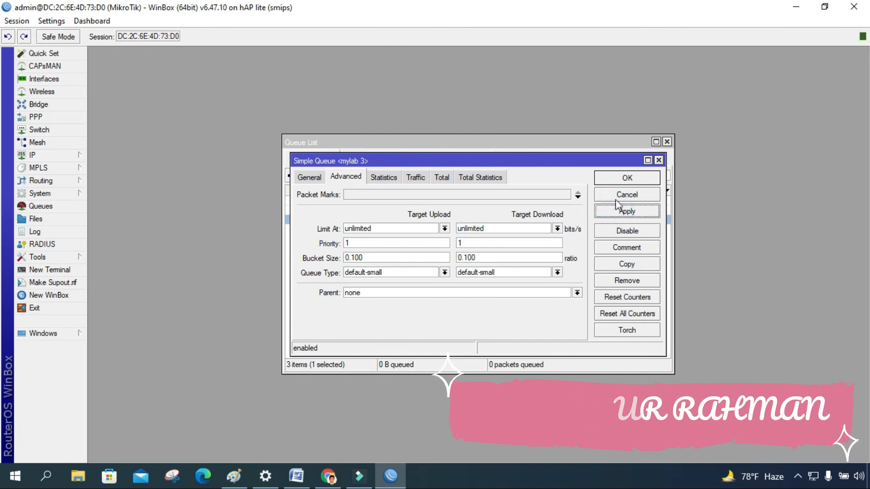
click(621, 179)
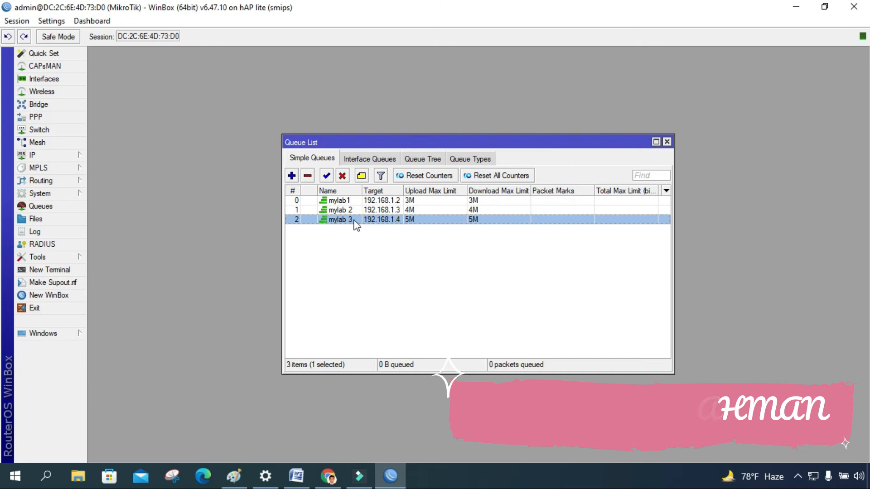
Check the target addresses and the upload and download limits of the three simple queues.
click(393, 222)
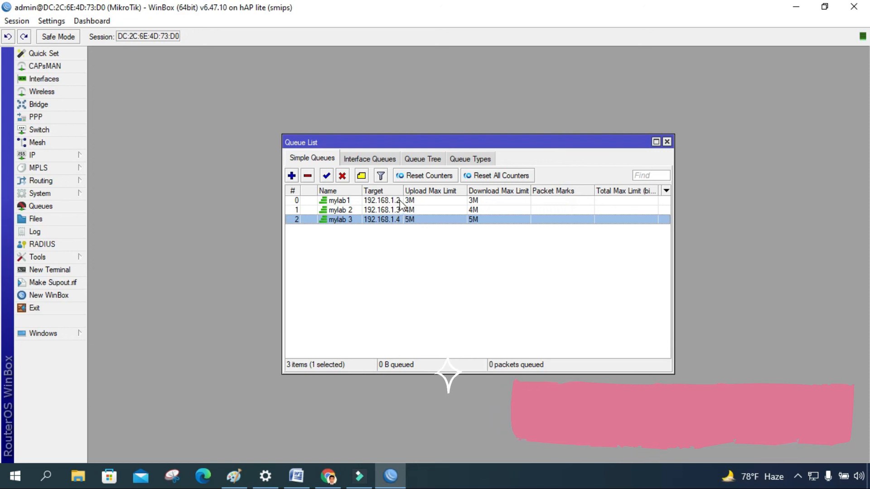
click(401, 202)
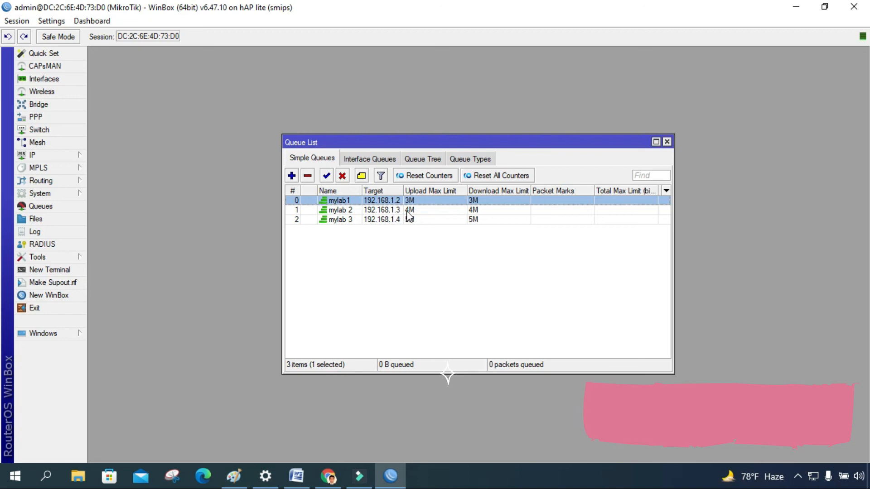
click(407, 212)
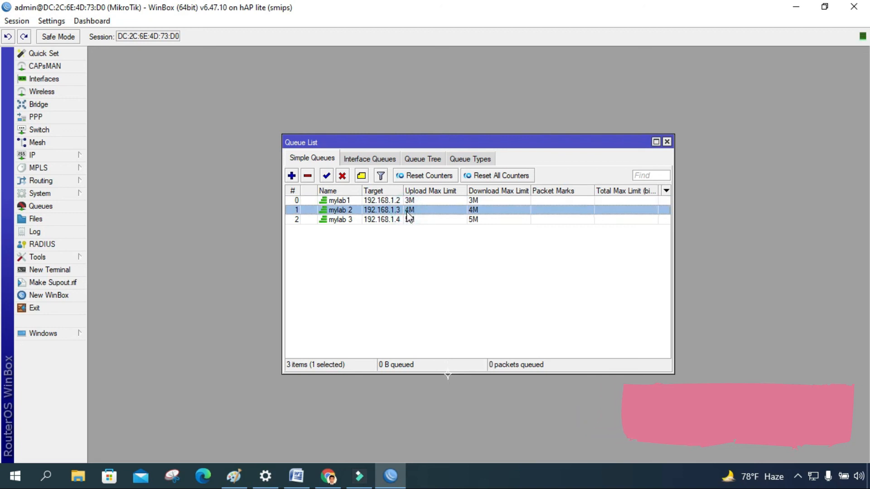